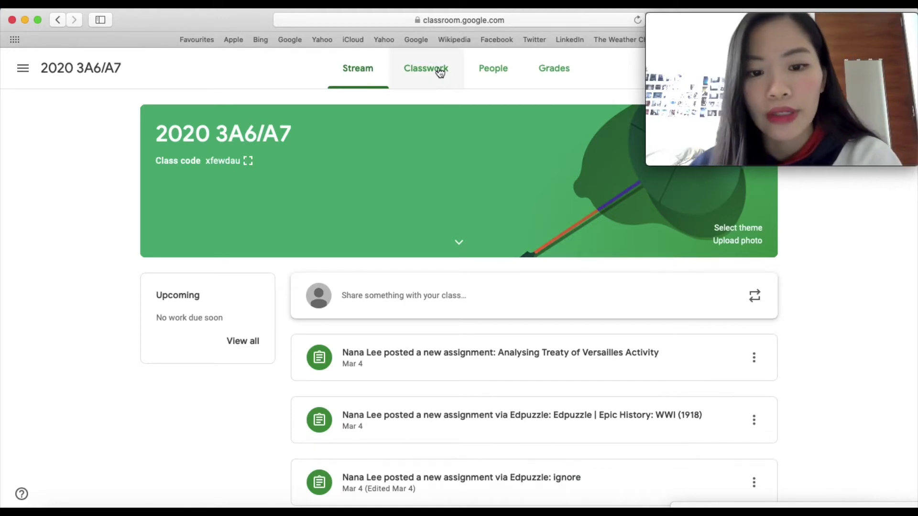
Start a new assignment in the classwork of the 2020 3A6/A7 class
{"action": "left_click", "coordinate": [439, 70]}
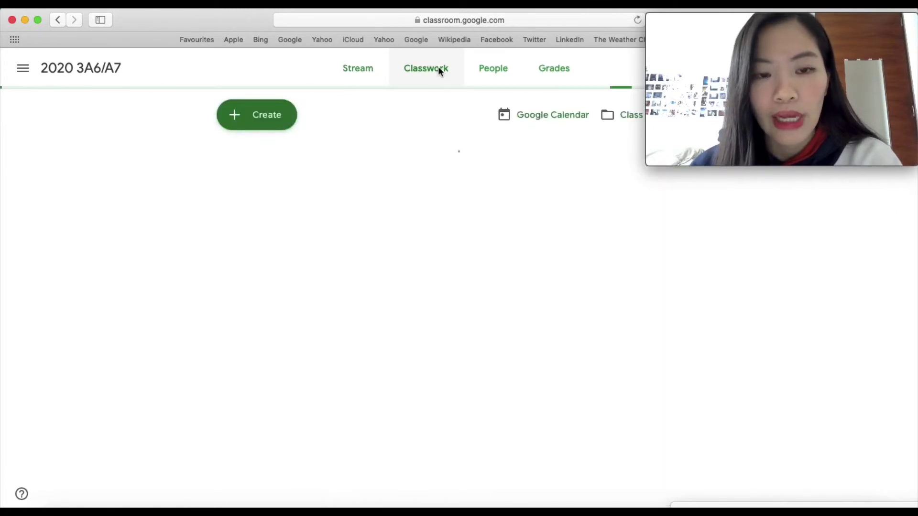
{"action": "left_click", "coordinate": [288, 121]}
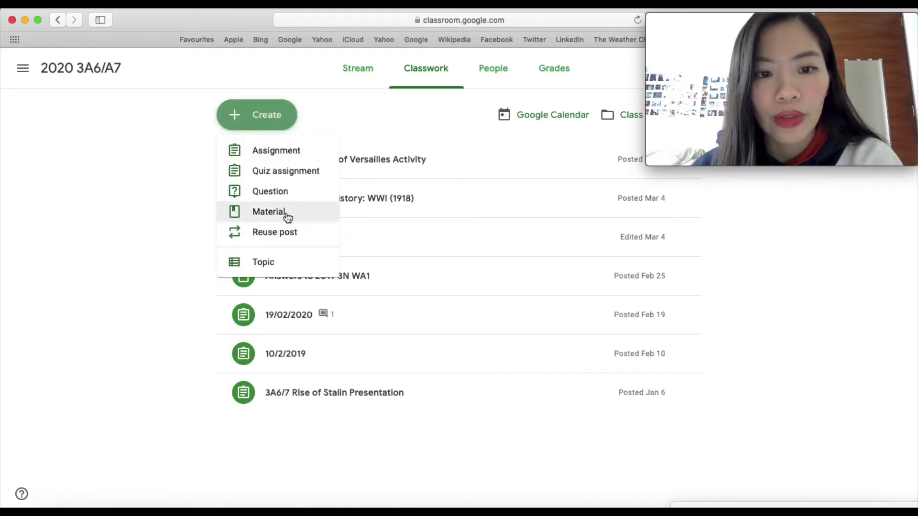
{"action": "left_click", "coordinate": [290, 151]}
{"action": "left_click", "coordinate": [754, 26]}
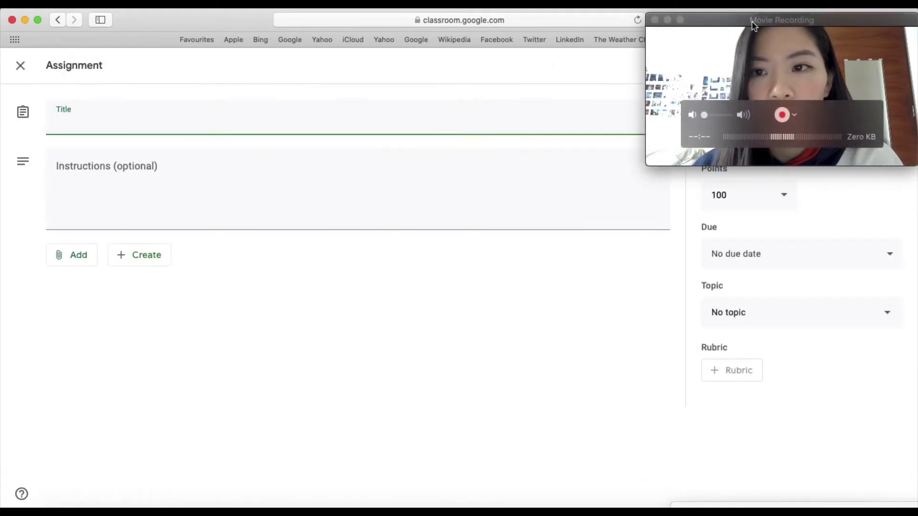
{"action": "left_click_drag", "start_coordinate": [753, 26], "coordinate": [729, 307]}
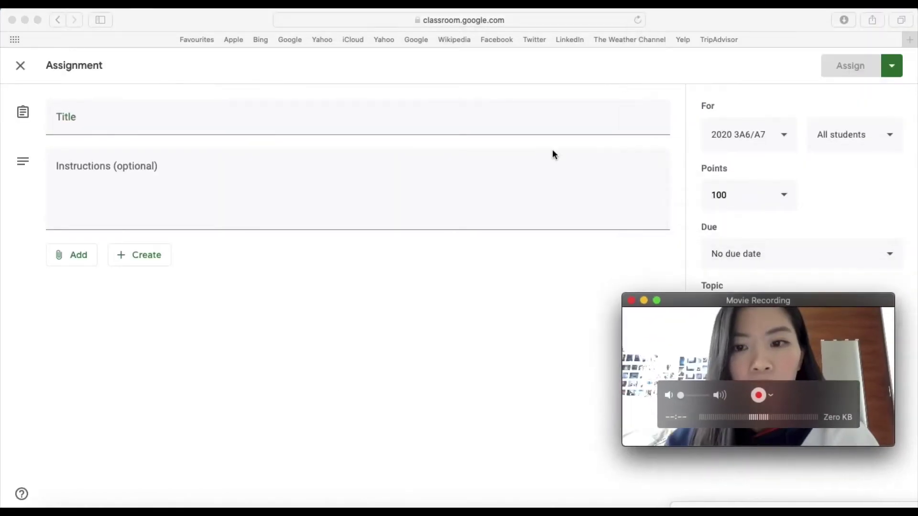
Title the assignment "The treaty of Versailles Group 1"
{"action": "left_click", "coordinate": [535, 122]}
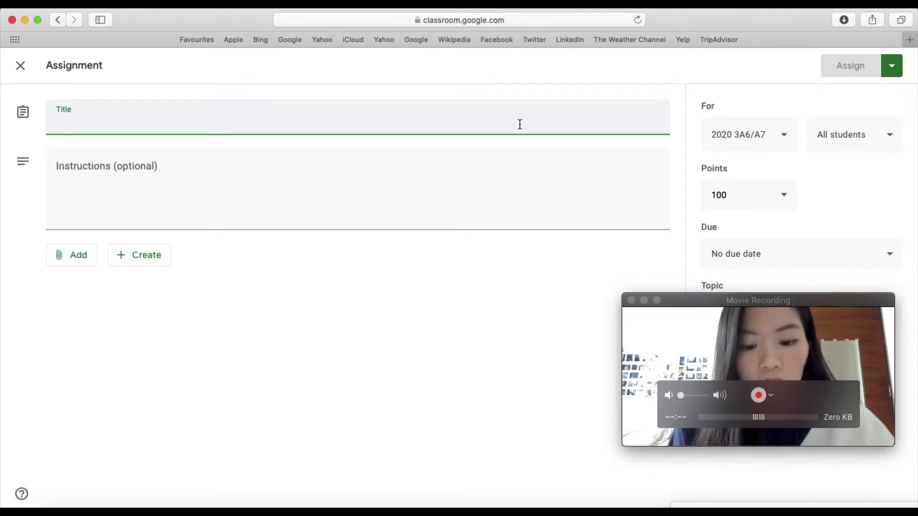
{"action": "type", "text": "Th"}
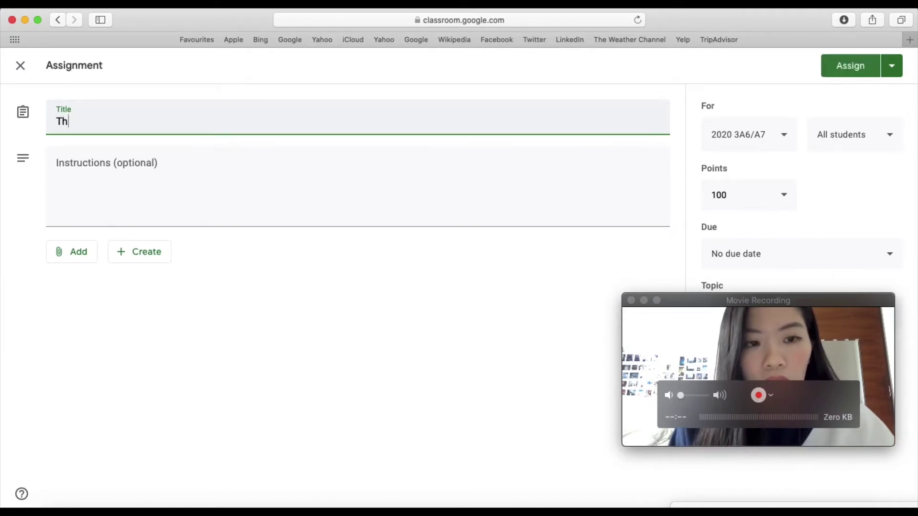
{"action": "type", "text": "e treaty of "}
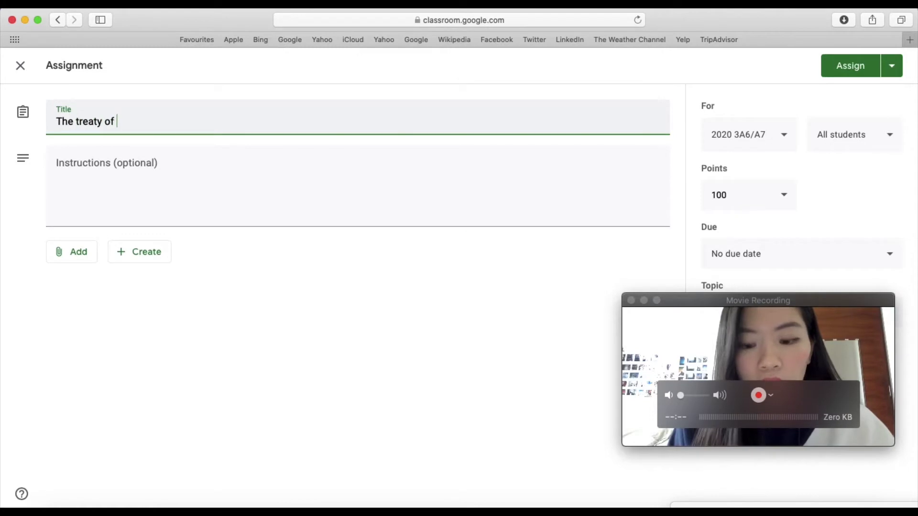
{"action": "type", "text": "Versia"}
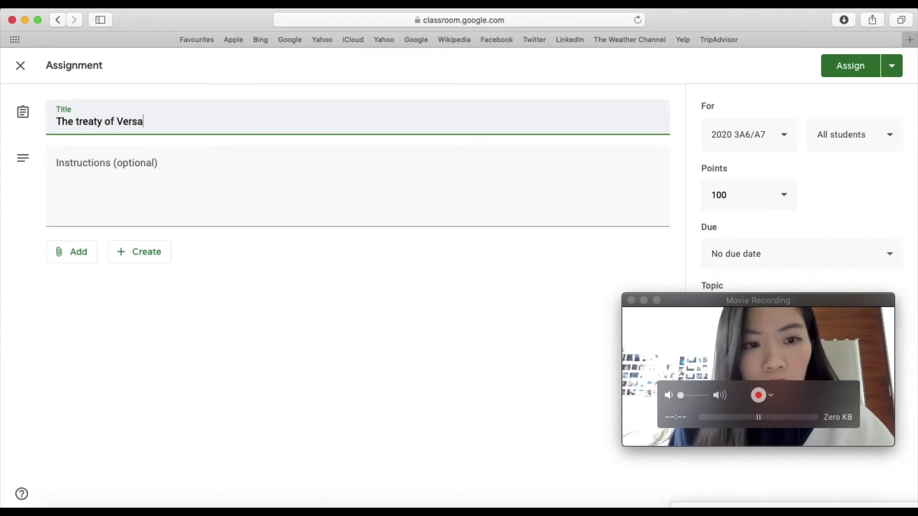
{"action": "type", "text": "illes"}
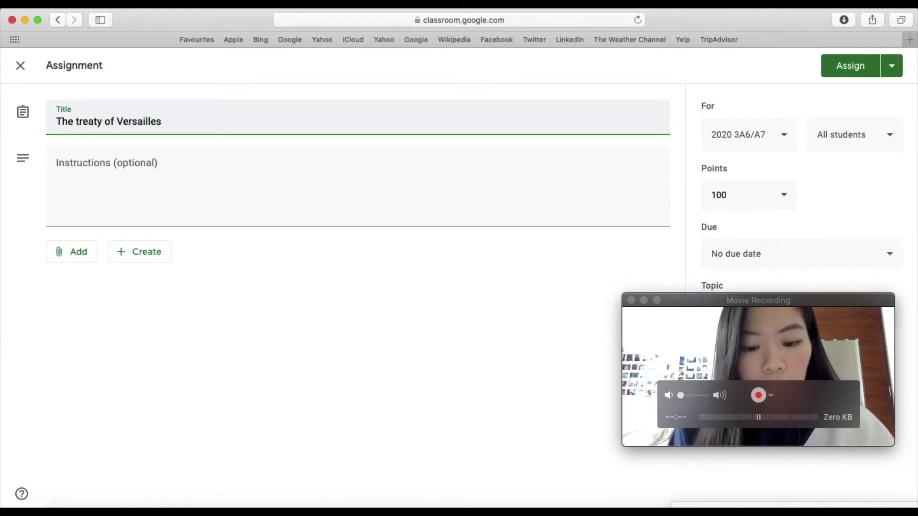
{"action": "type", "text": " Group 1"}
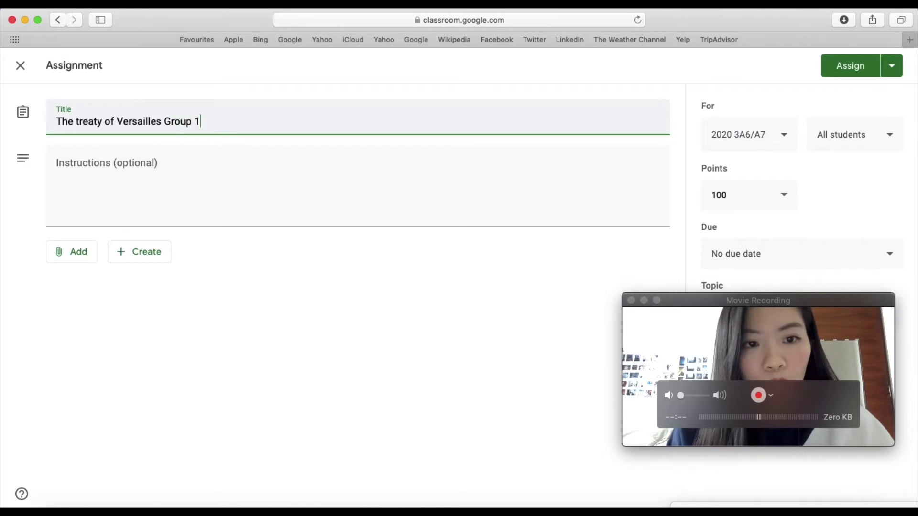
Search My Drive for "versailles" and attach the first Treaty of Versailles Activity document to the assignment
{"action": "left_click", "coordinate": [58, 252]}
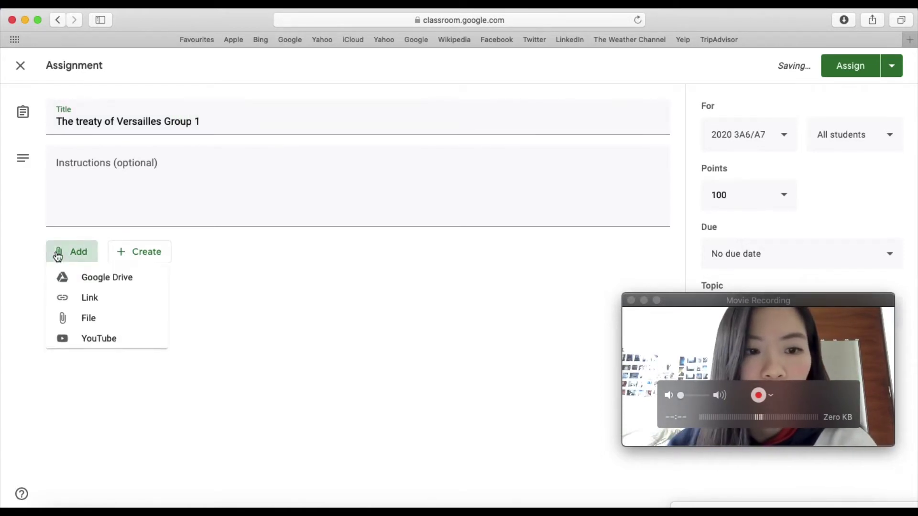
{"action": "left_click", "coordinate": [126, 283]}
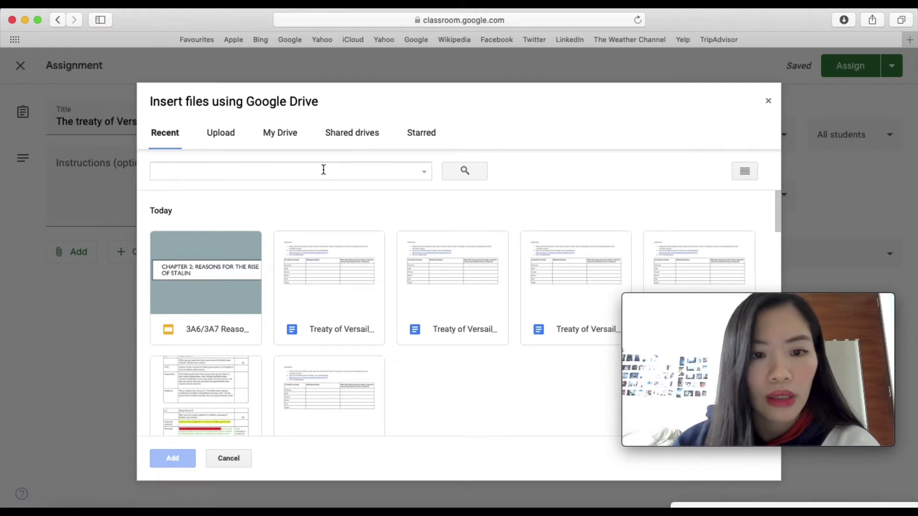
{"action": "left_click", "coordinate": [281, 132]}
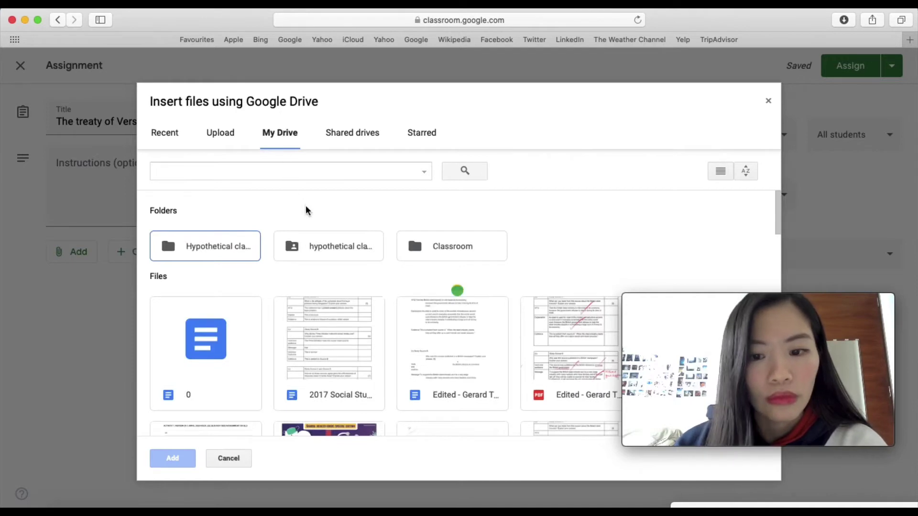
{"action": "left_click", "coordinate": [295, 173]}
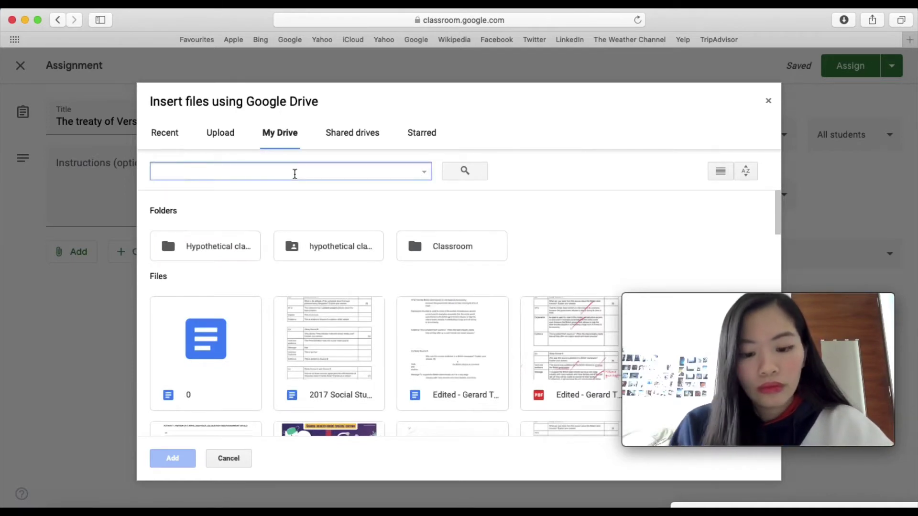
{"action": "type", "text": "versailles"}
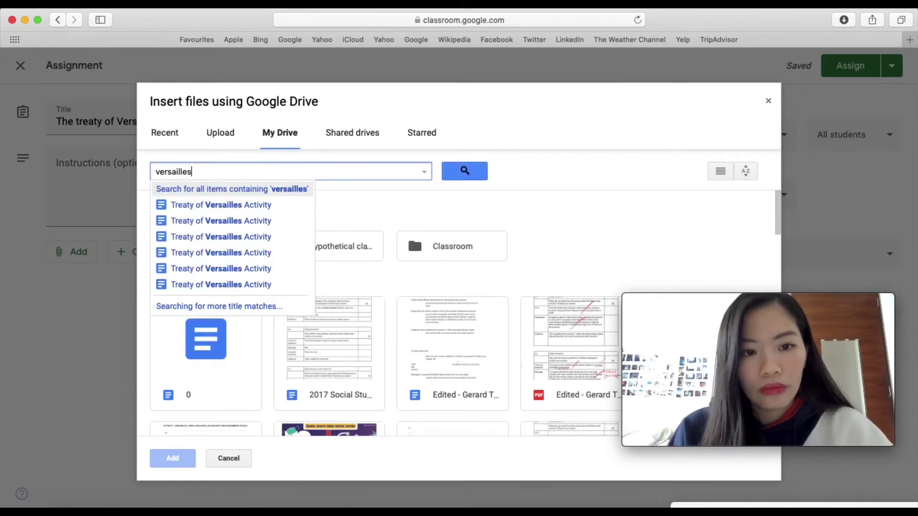
{"action": "key", "text": "Return"}
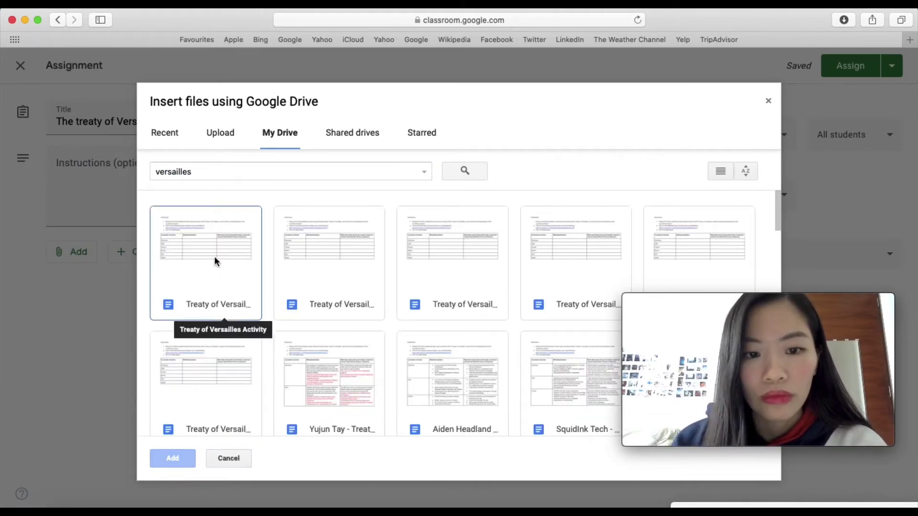
{"action": "left_click", "coordinate": [214, 261]}
{"action": "left_click", "coordinate": [185, 461]}
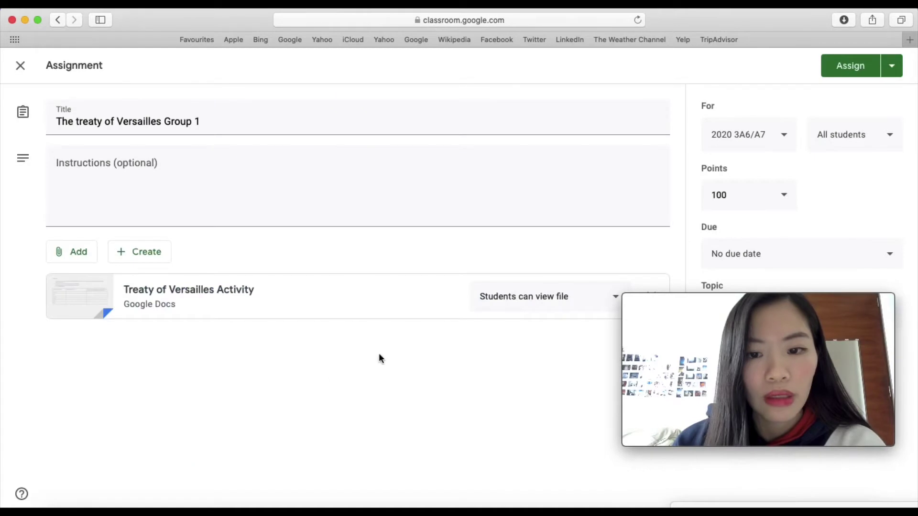
Set the attached document to "Students can edit file" and save the assignment as a draft
{"action": "left_click", "coordinate": [532, 308]}
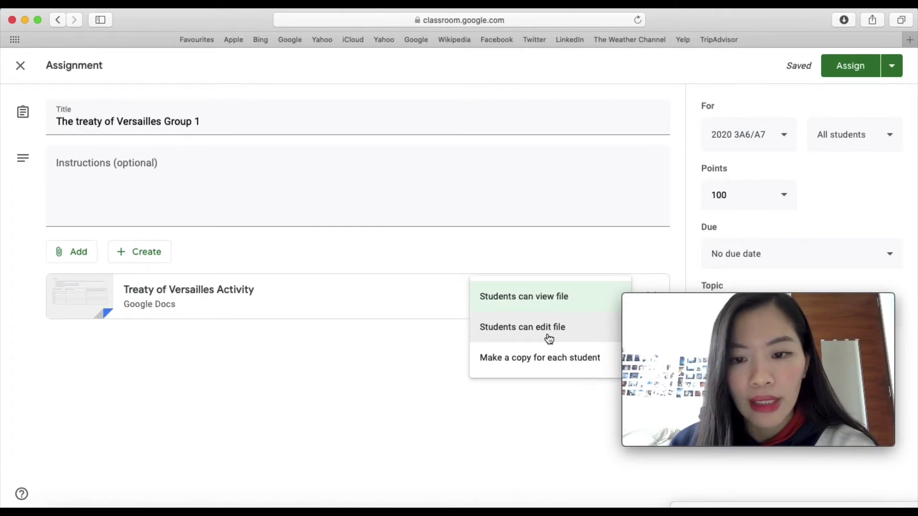
{"action": "left_click", "coordinate": [548, 338]}
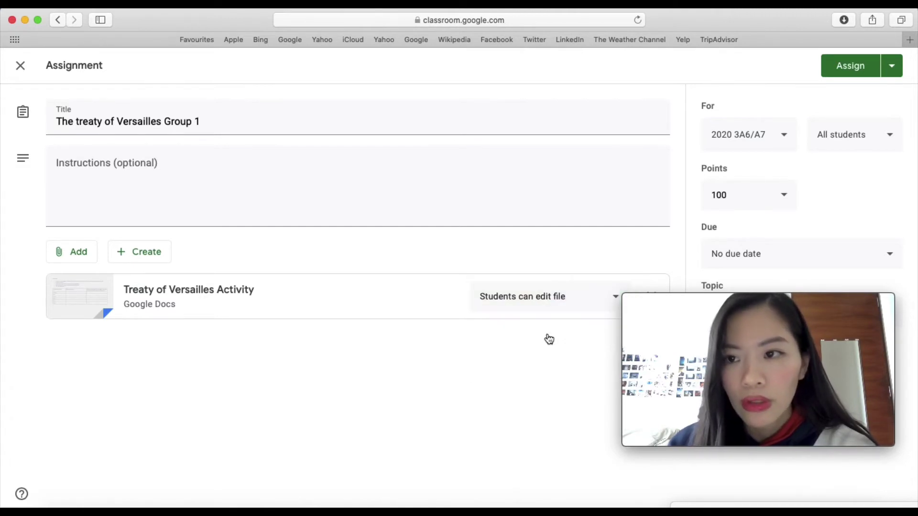
{"action": "left_click", "coordinate": [891, 68]}
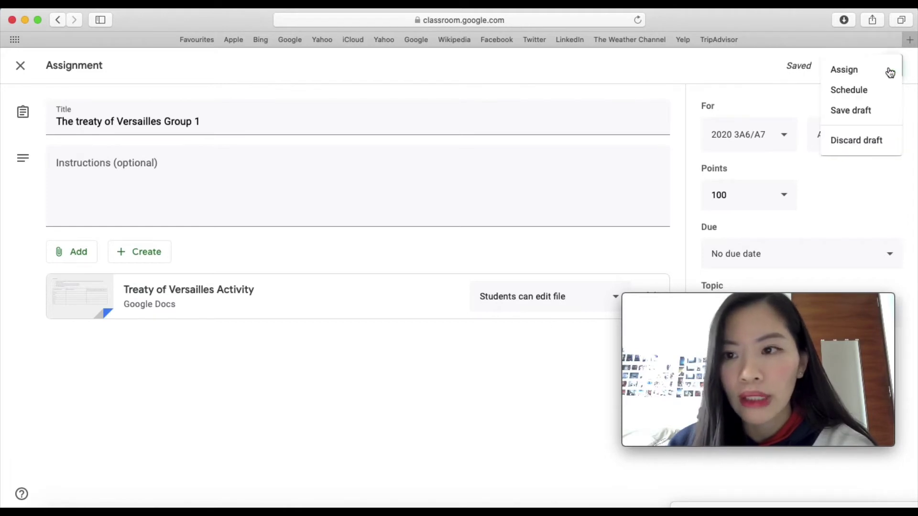
{"action": "left_click", "coordinate": [875, 110]}
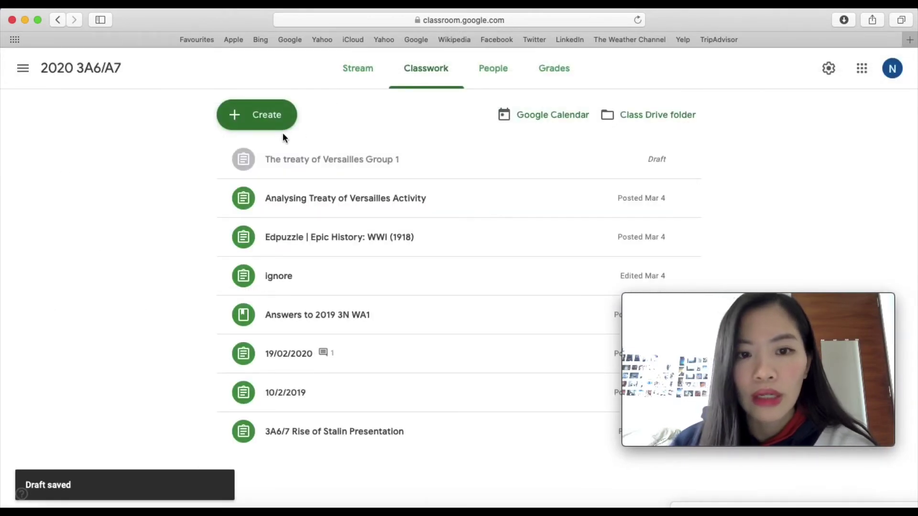
Reuse the draft "The treaty of Versailles Group 1" with new copies of all attachments and retitle it "The treaty of Versailles Group 2"
{"action": "left_click", "coordinate": [259, 123]}
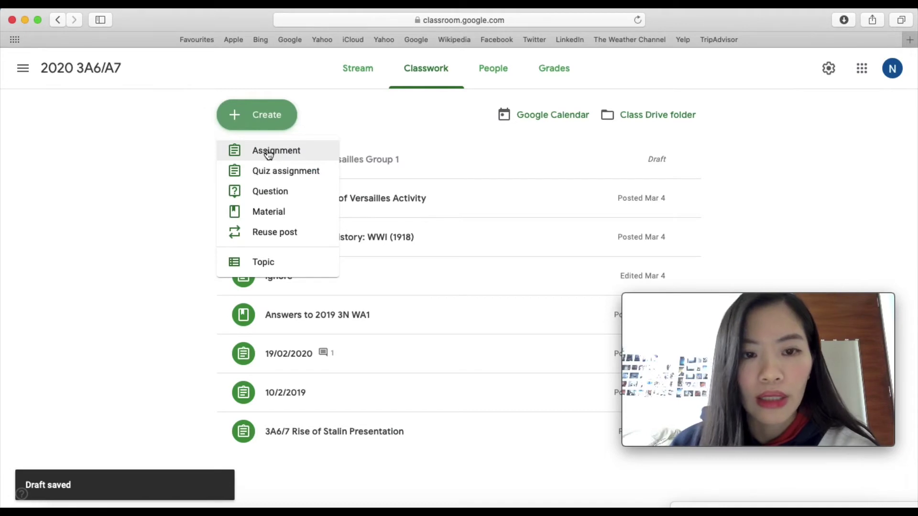
{"action": "left_click", "coordinate": [185, 136]}
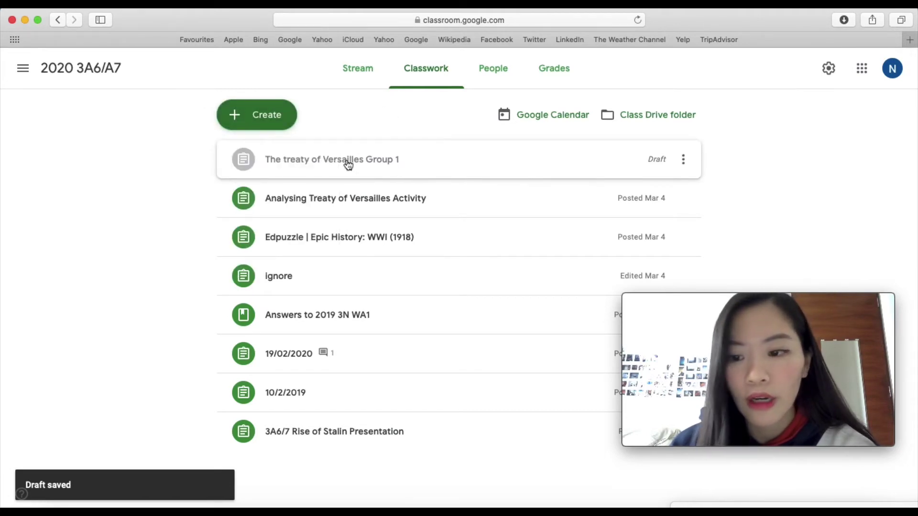
{"action": "left_click", "coordinate": [291, 114]}
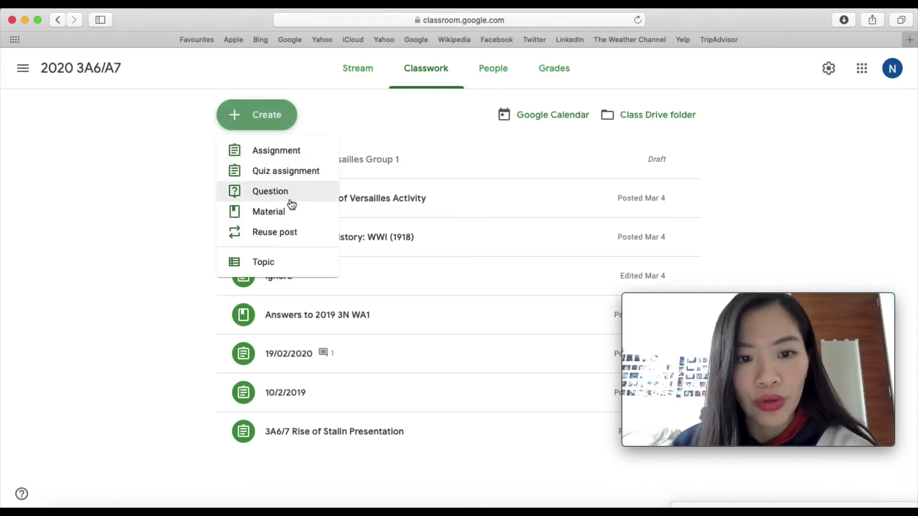
{"action": "left_click", "coordinate": [295, 233]}
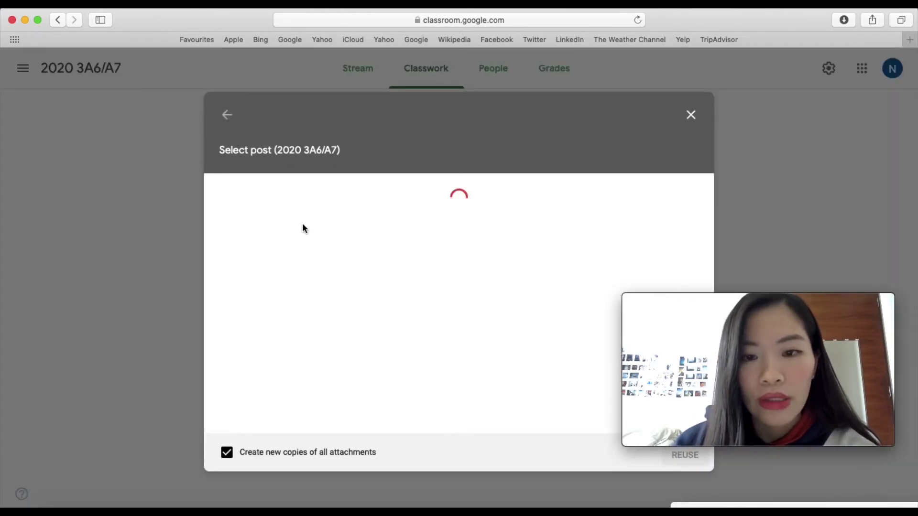
{"action": "left_click", "coordinate": [364, 204]}
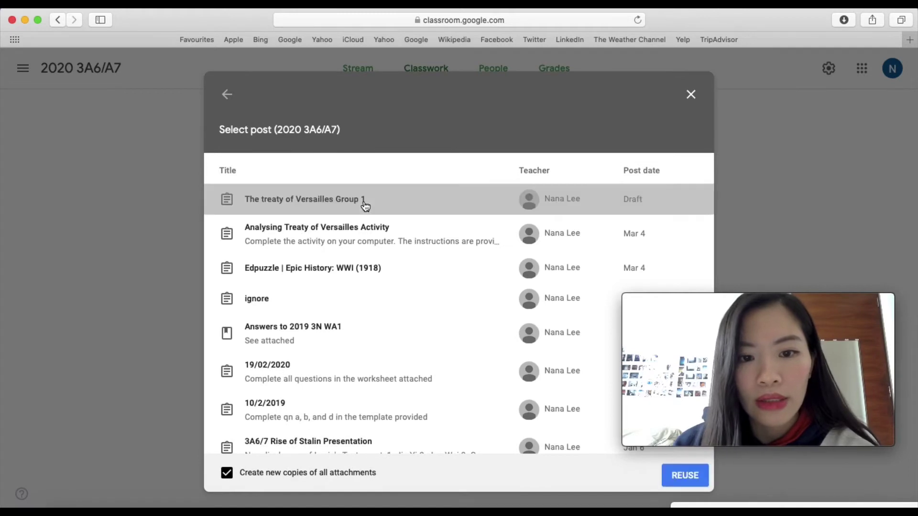
{"action": "left_click", "coordinate": [688, 473]}
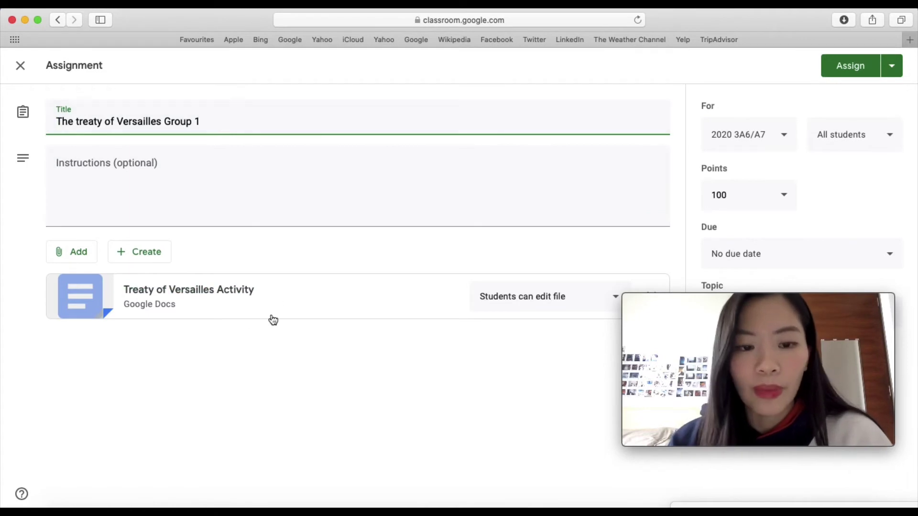
{"action": "key", "text": "BackSpace"}
{"action": "type", "text": "2"}
Limit the Group 2 assignment to the first four students in the class list and assign it
{"action": "left_click", "coordinate": [840, 146]}
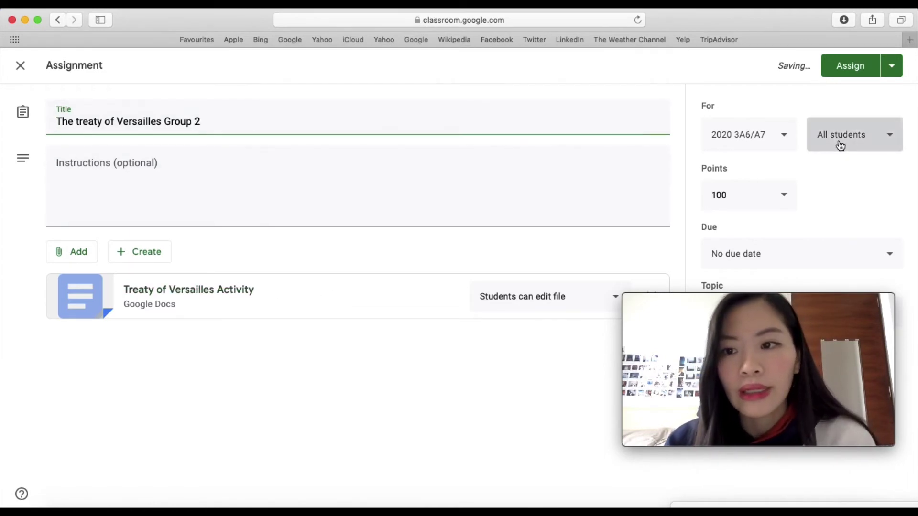
{"action": "left_click", "coordinate": [760, 85]}
{"action": "left_click", "coordinate": [763, 114]}
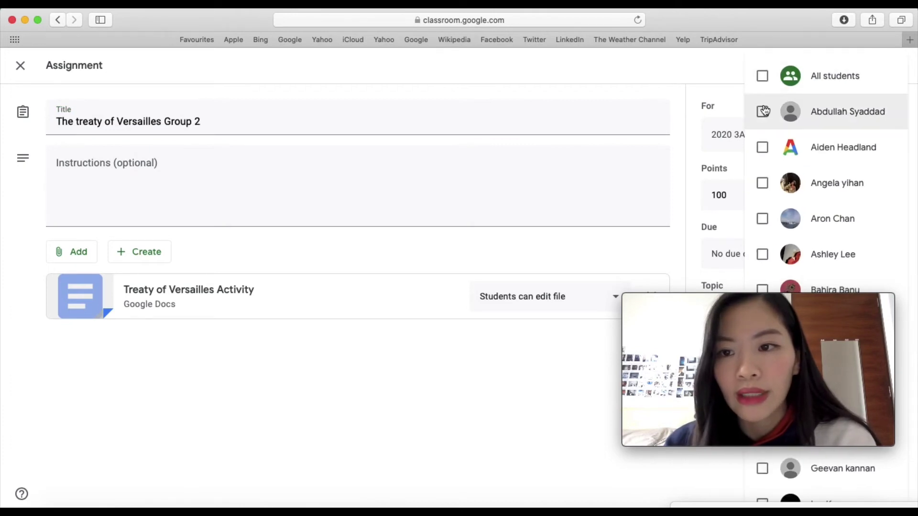
{"action": "left_click", "coordinate": [762, 150]}
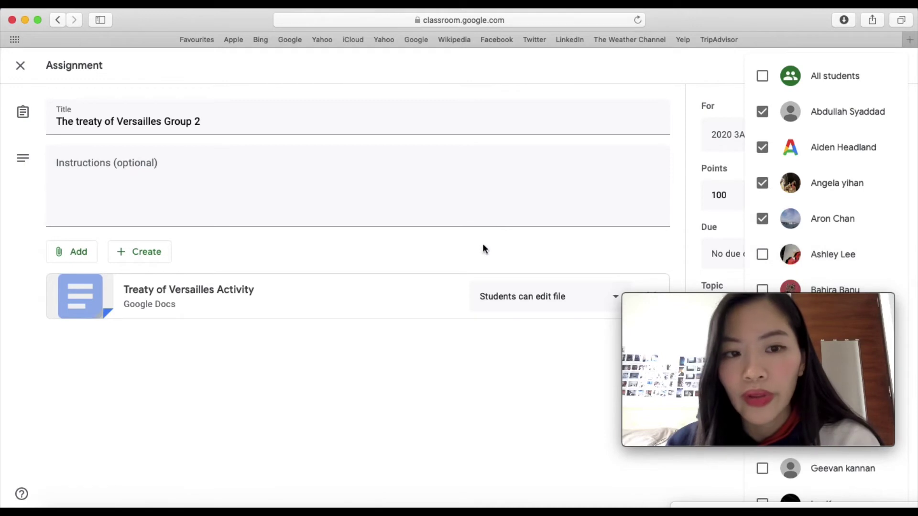
{"action": "left_click", "coordinate": [477, 440]}
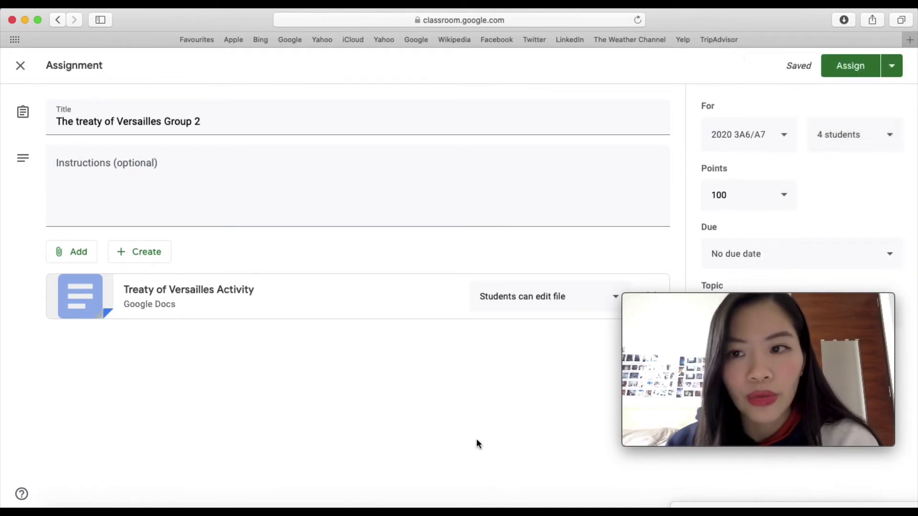
{"action": "left_click", "coordinate": [844, 69]}
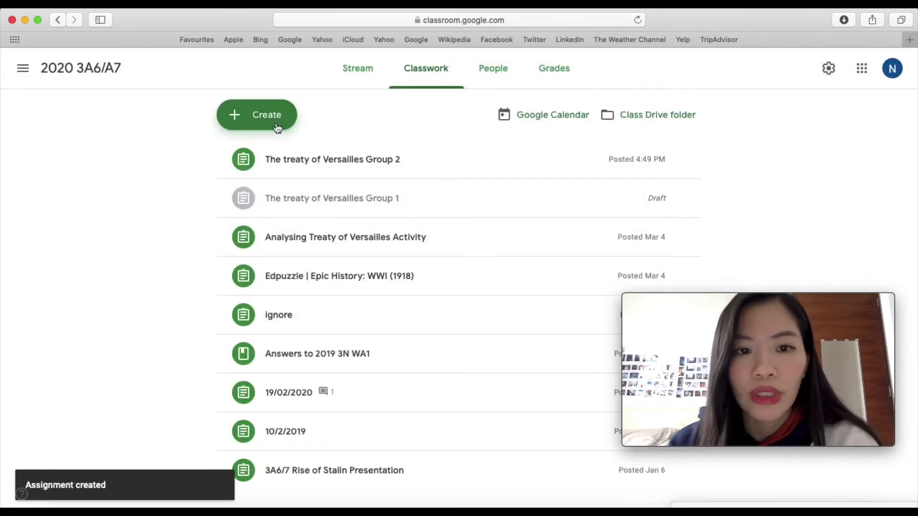
Reuse the draft "The treaty of Versailles Group 1" with new copies of all attachments and retitle it "The treaty of Versailles Group 3"
{"action": "left_click", "coordinate": [277, 128]}
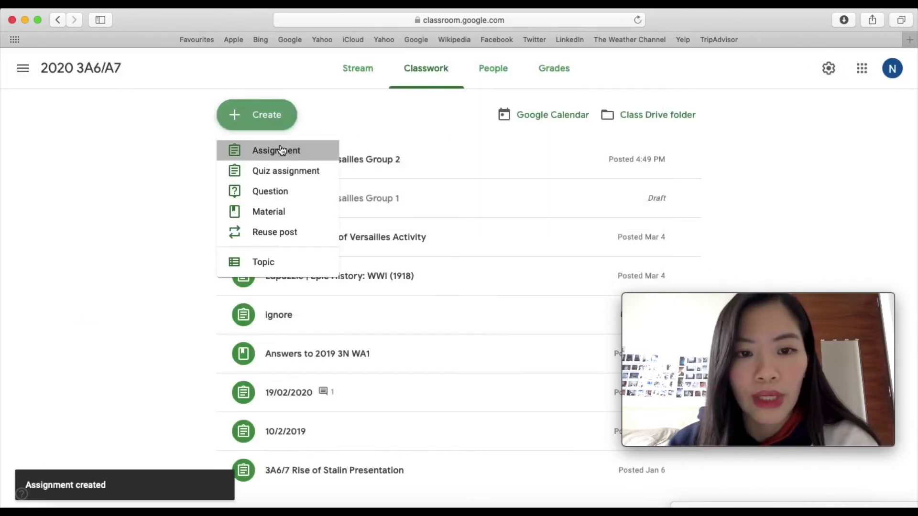
{"action": "left_click", "coordinate": [280, 150]}
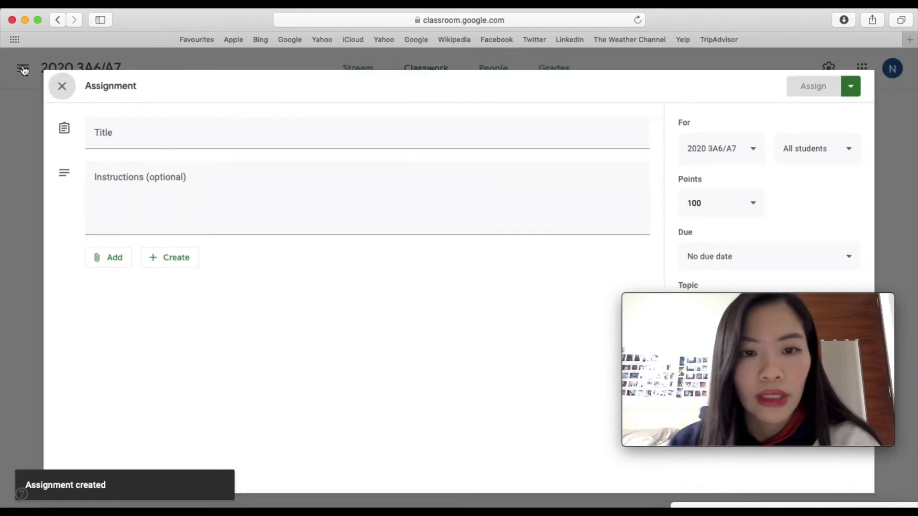
{"action": "left_click", "coordinate": [263, 125]}
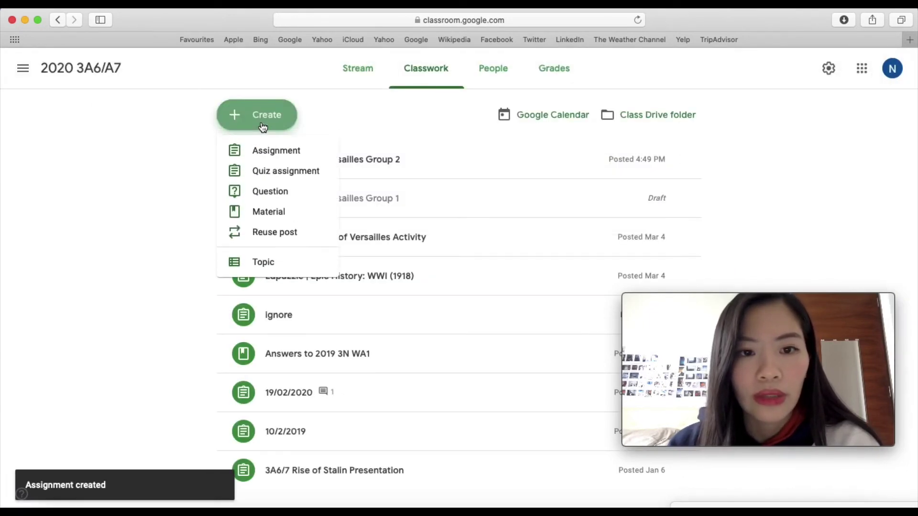
{"action": "left_click", "coordinate": [277, 232]}
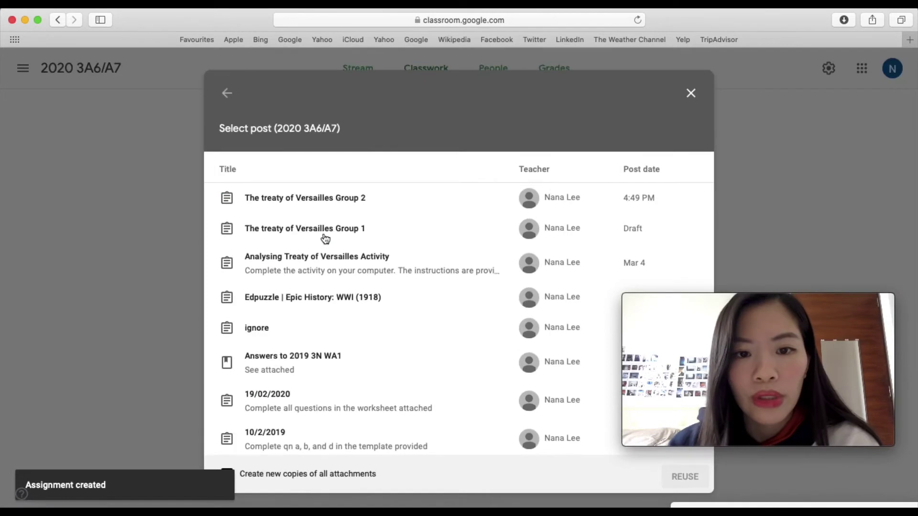
{"action": "left_click", "coordinate": [330, 237]}
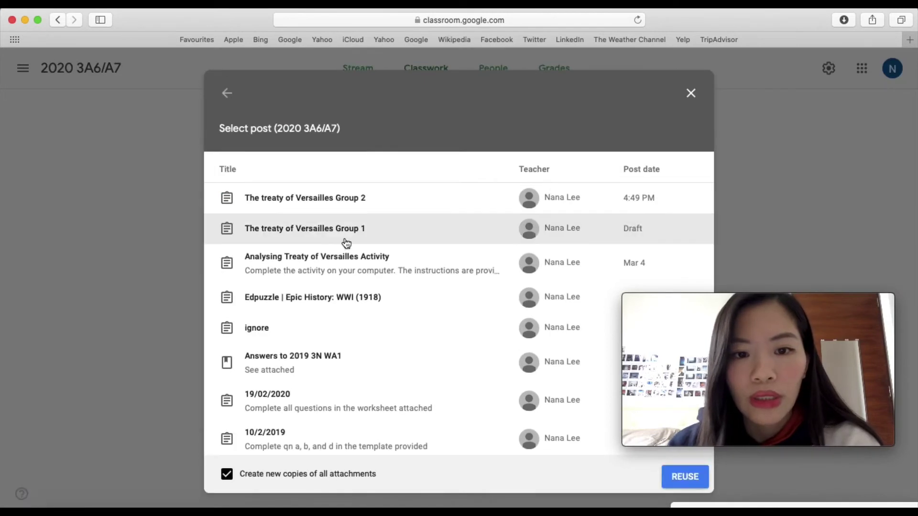
{"action": "left_click", "coordinate": [686, 476]}
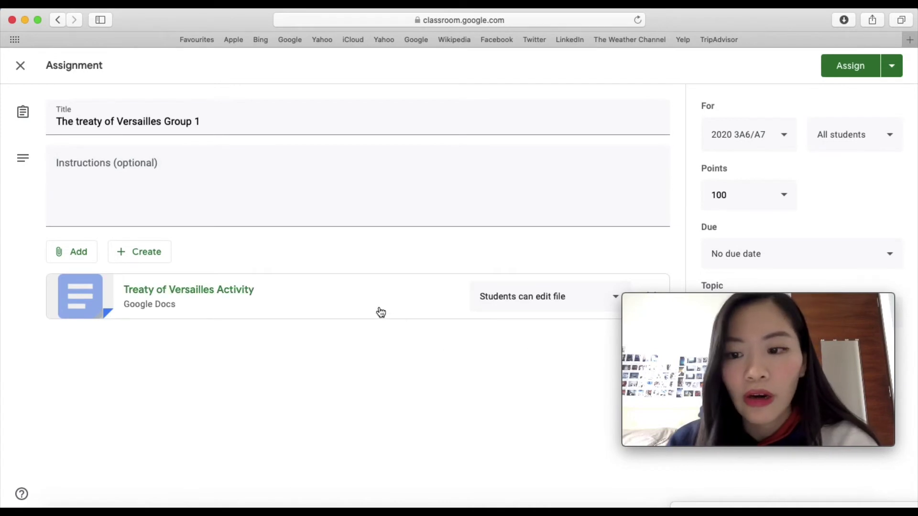
{"action": "left_click", "coordinate": [386, 118]}
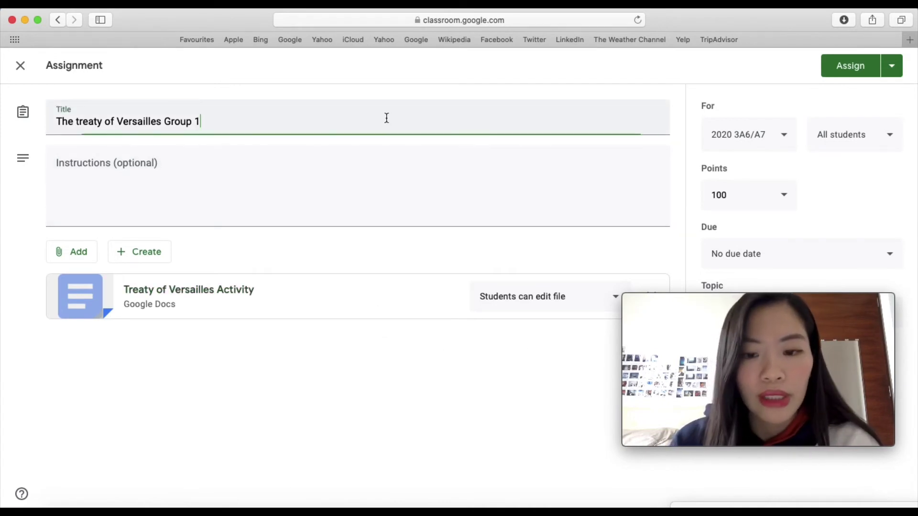
{"action": "key", "text": "BackSpace"}
{"action": "type", "text": "3"}
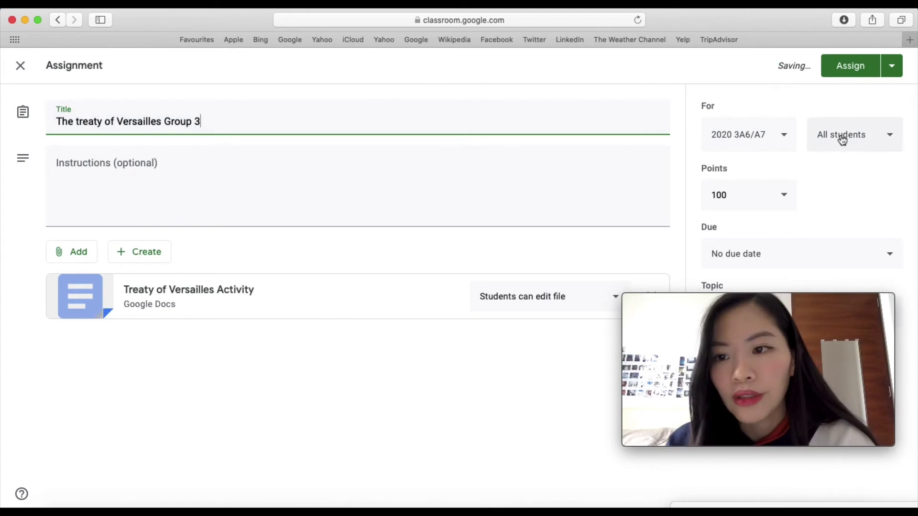
Limit the Group 3 assignment to the fifth through eighth students in the class list and assign it
{"action": "left_click", "coordinate": [840, 136]}
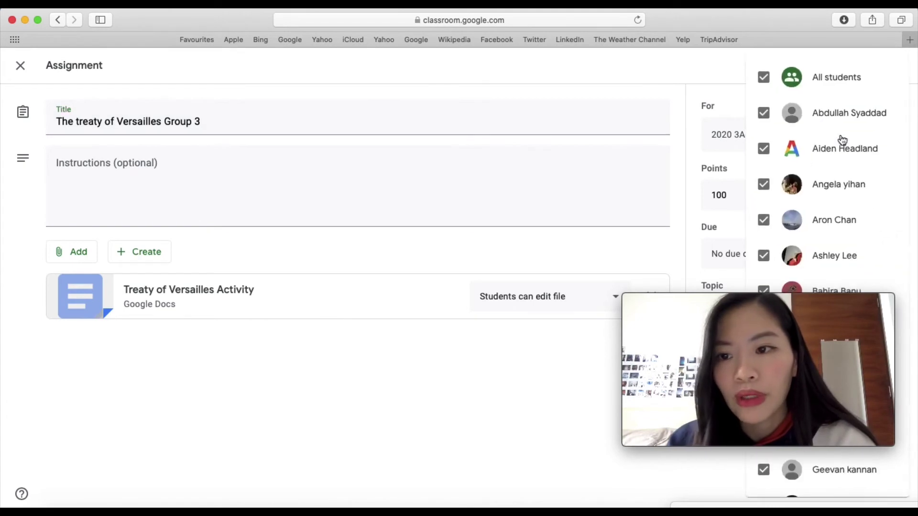
{"action": "left_click", "coordinate": [765, 82]}
{"action": "left_click_drag", "start_coordinate": [771, 299], "coordinate": [373, 296]}
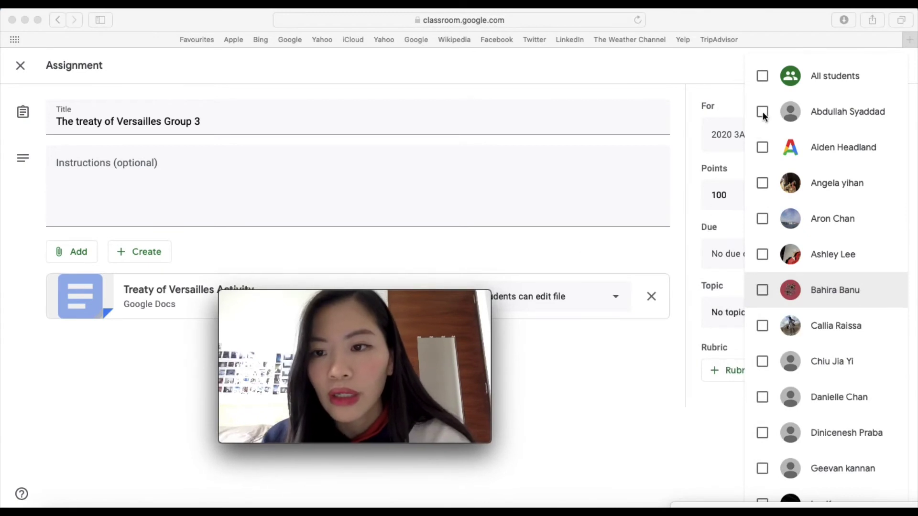
{"action": "left_click", "coordinate": [764, 219]}
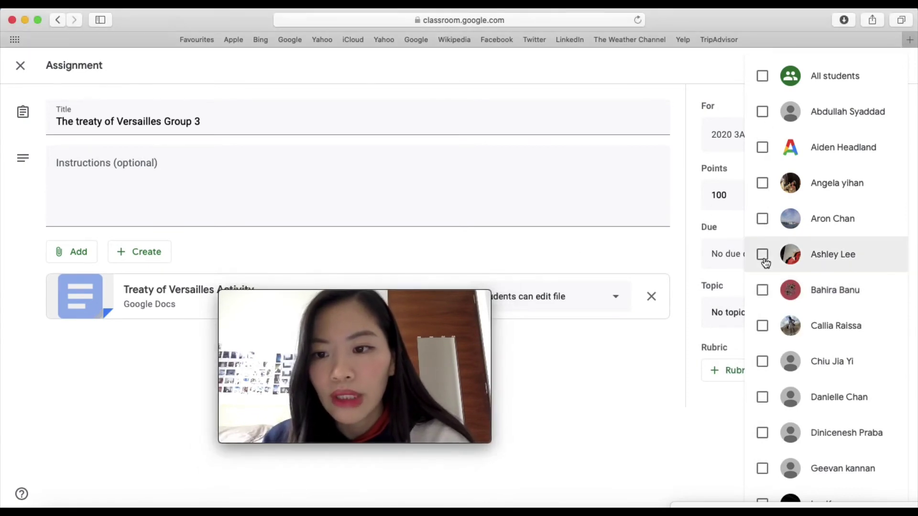
{"action": "left_click", "coordinate": [763, 290]}
{"action": "left_click", "coordinate": [763, 326]}
{"action": "left_click", "coordinate": [763, 361]}
{"action": "left_click", "coordinate": [620, 400]}
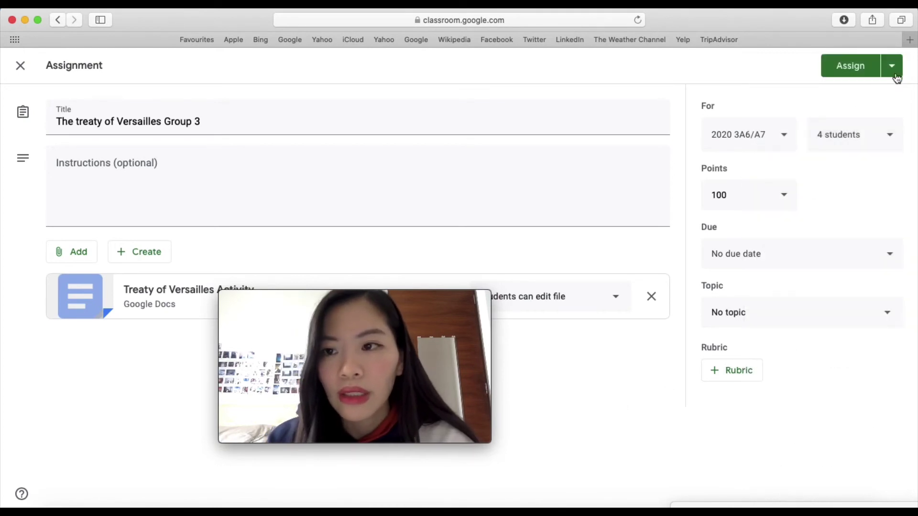
{"action": "left_click", "coordinate": [849, 74]}
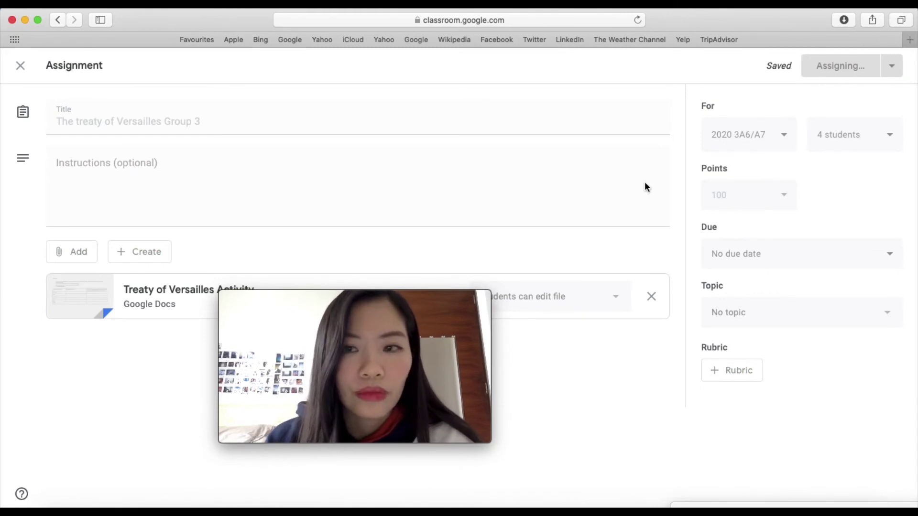
Open the draft assignment "The treaty of Versailles Group 1" for editing
{"action": "left_click_drag", "start_coordinate": [453, 304], "coordinate": [878, 110]}
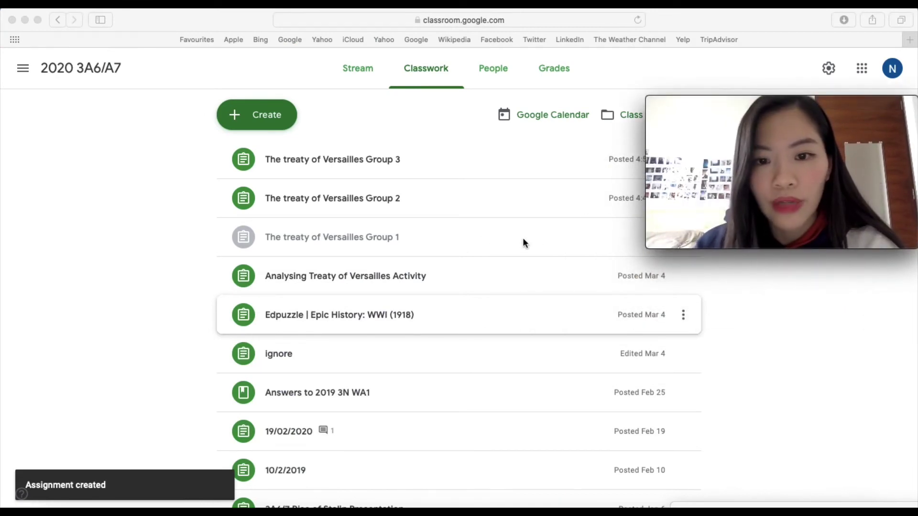
{"action": "left_click_drag", "start_coordinate": [501, 241], "coordinate": [501, 249]}
{"action": "left_click", "coordinate": [262, 374]}
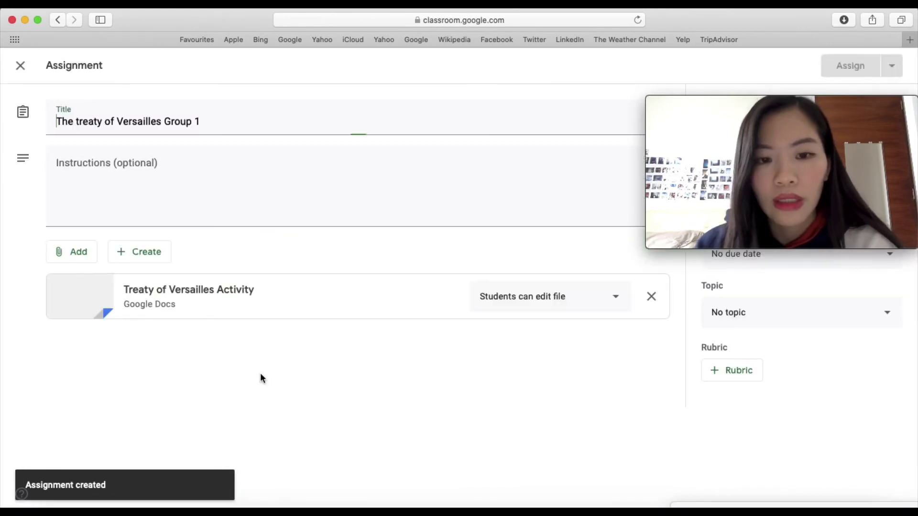
{"action": "left_click_drag", "start_coordinate": [831, 106], "coordinate": [326, 346]}
Limit the Group 1 assignment to the ninth through twelfth students in the class list and assign it
{"action": "left_click", "coordinate": [856, 146]}
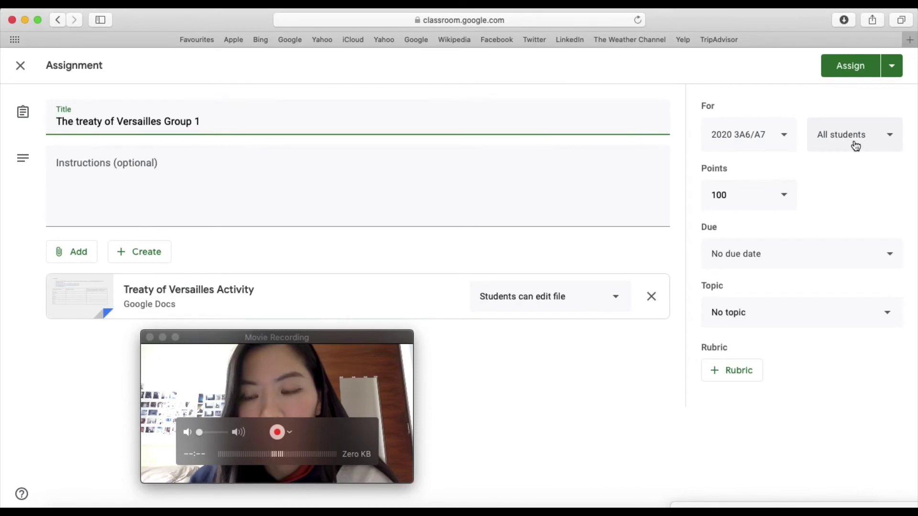
{"action": "left_click", "coordinate": [856, 146]}
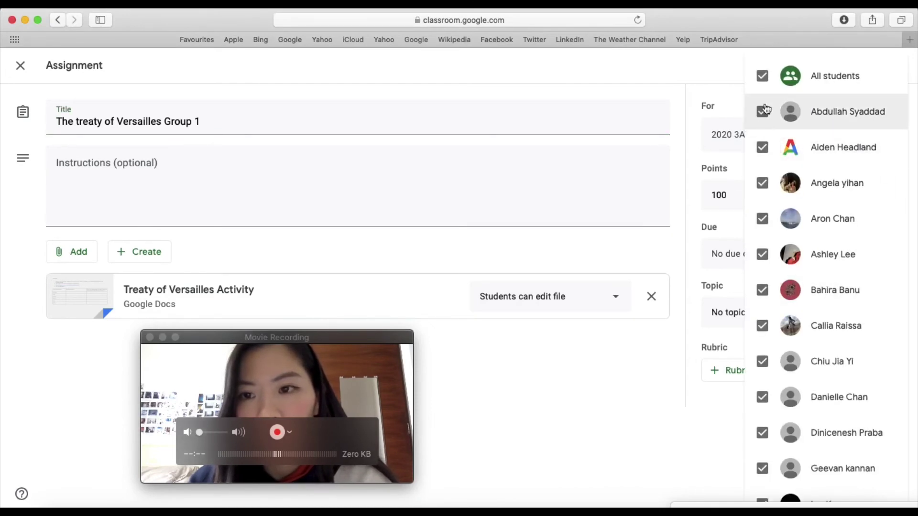
{"action": "left_click", "coordinate": [762, 75]}
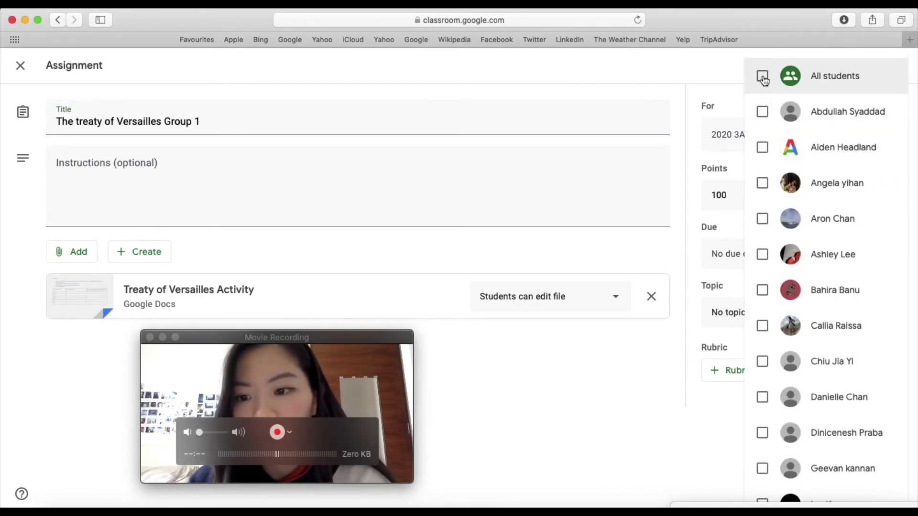
{"action": "left_click", "coordinate": [762, 397]}
{"action": "left_click", "coordinate": [762, 433]}
{"action": "left_click", "coordinate": [762, 468]}
{"action": "scroll", "coordinate": [763, 469], "scroll_direction": "down", "scroll_amount": 1}
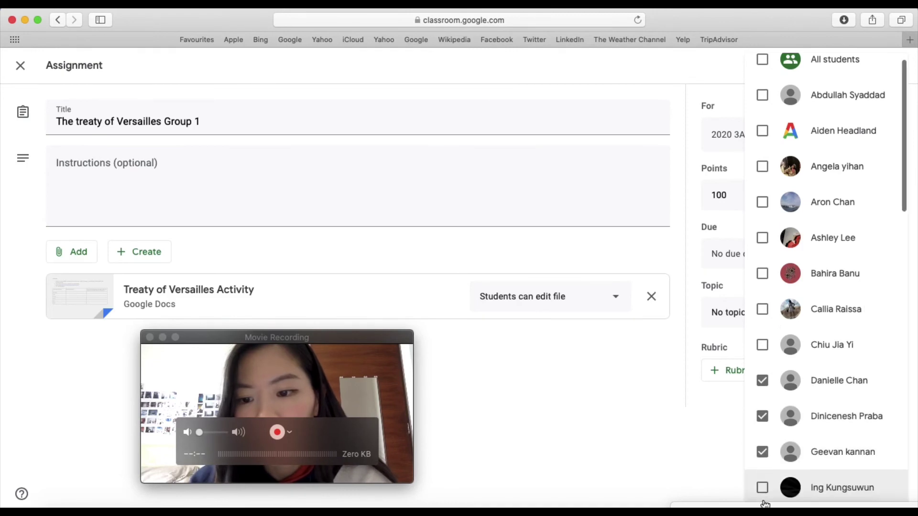
{"action": "left_click", "coordinate": [762, 488]}
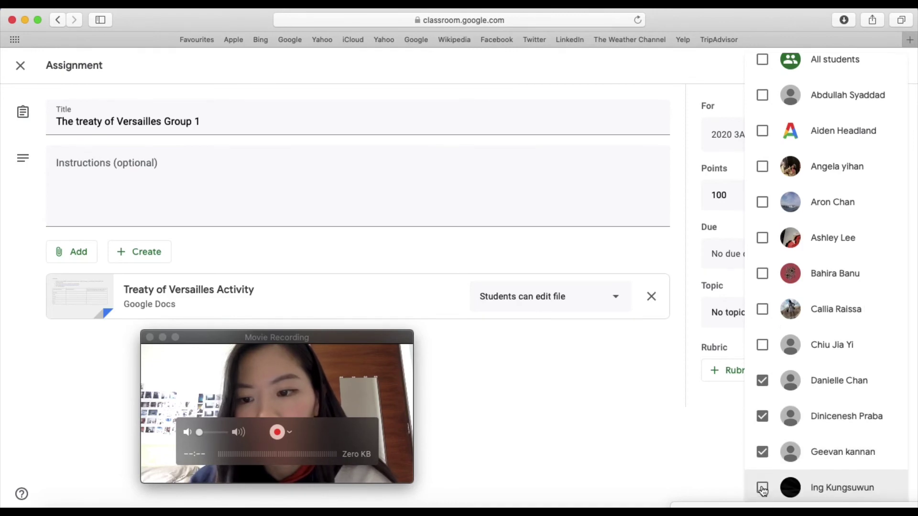
{"action": "left_click", "coordinate": [617, 350]}
{"action": "left_click", "coordinate": [831, 71]}
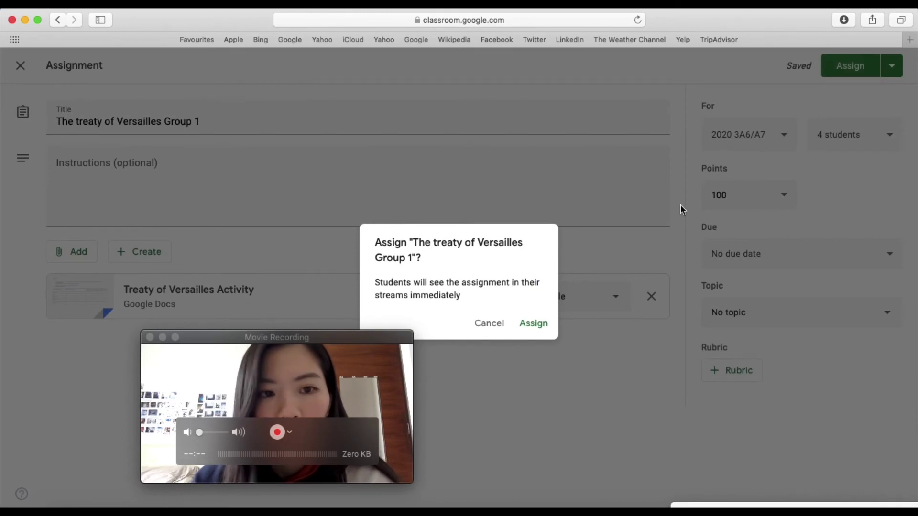
{"action": "left_click", "coordinate": [542, 325]}
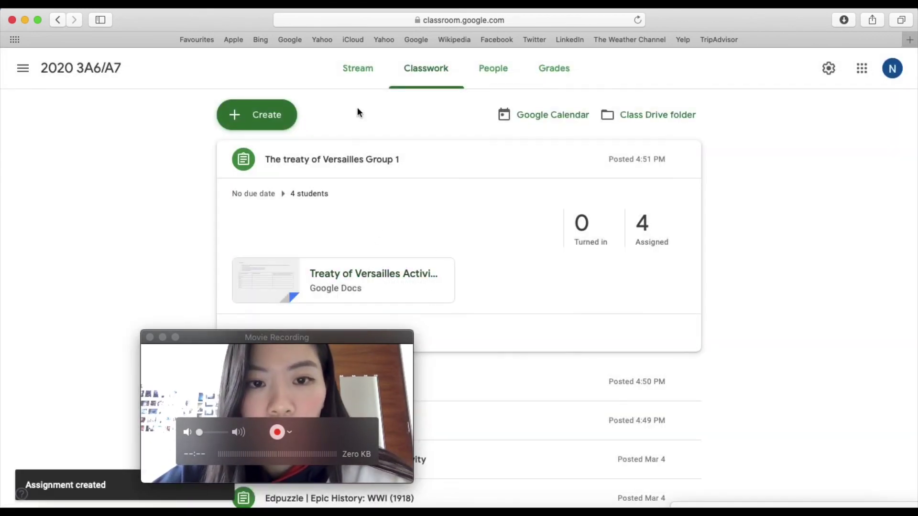
Review the three Treaty of Versailles group assignment posts in the class stream
{"action": "left_click", "coordinate": [358, 68]}
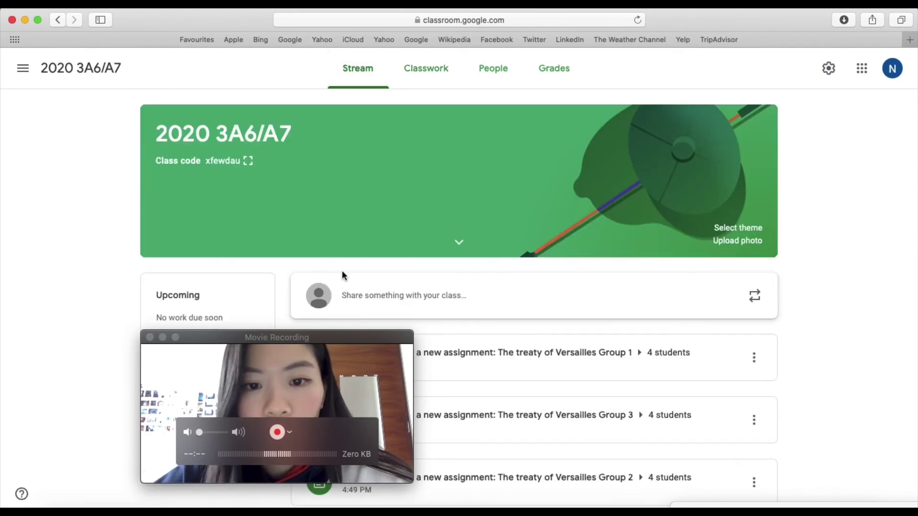
{"action": "left_click", "coordinate": [356, 338]}
{"action": "left_click_drag", "start_coordinate": [356, 337], "coordinate": [256, 130]}
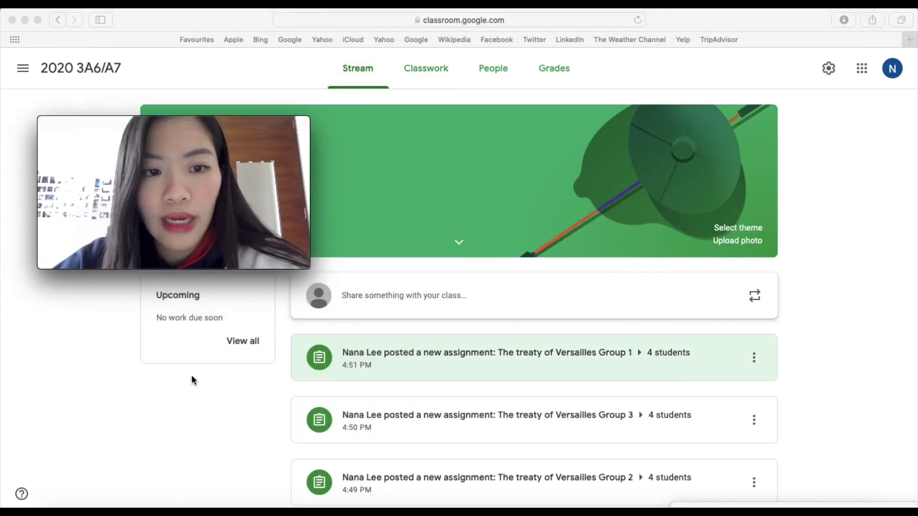
{"action": "scroll", "coordinate": [392, 415], "scroll_direction": "down", "scroll_amount": 1}
{"action": "scroll", "coordinate": [392, 415], "scroll_direction": "down", "scroll_amount": 3}
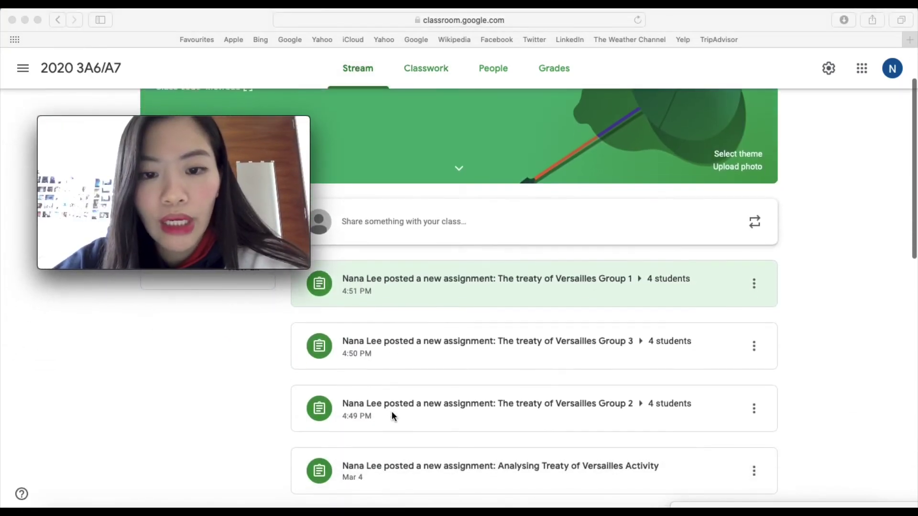
{"action": "scroll", "coordinate": [420, 366], "scroll_direction": "down", "scroll_amount": 1}
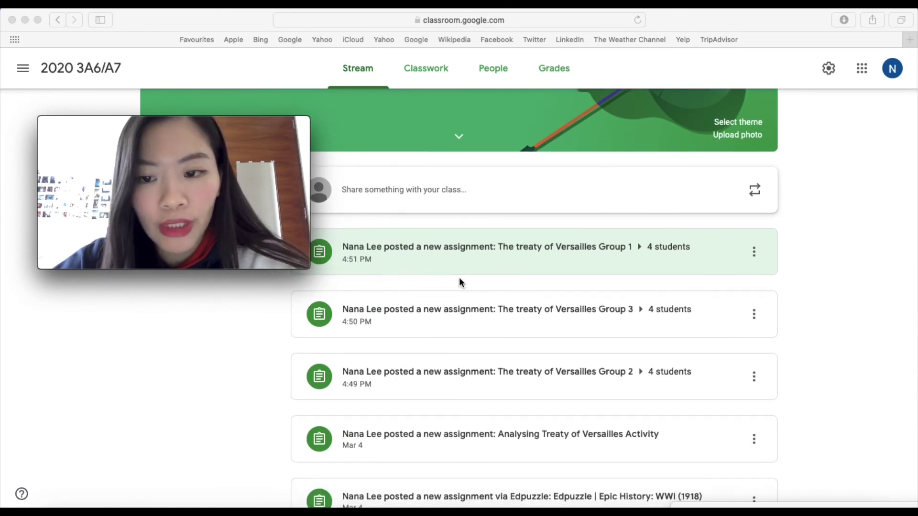